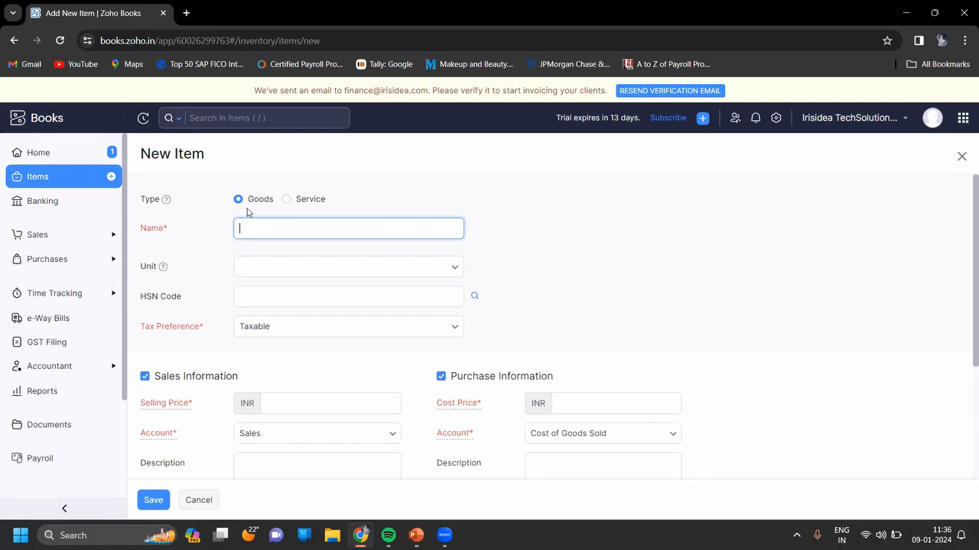
Set the new item's type to Service.
{"action": "left_click", "coordinate": [286, 202]}
{"action": "left_click", "coordinate": [297, 224]}
{"action": "type", "text": "Soft"}
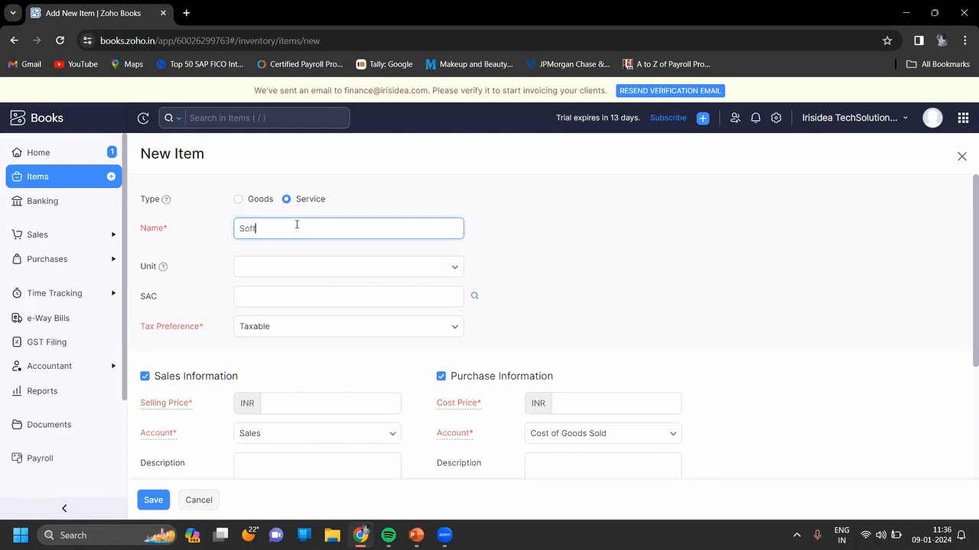
{"action": "type", "text": "ware"}
{"action": "key", "text": "BackSpace"}
{"action": "key", "text": "BackSpace"}
{"action": "key", "text": "BackSpace"}
{"action": "key", "text": "BackSpace"}
{"action": "key", "text": "BackSpace"}
{"action": "key", "text": "BackSpace"}
{"action": "key", "text": "BackSpace"}
{"action": "key", "text": "BackSpace"}
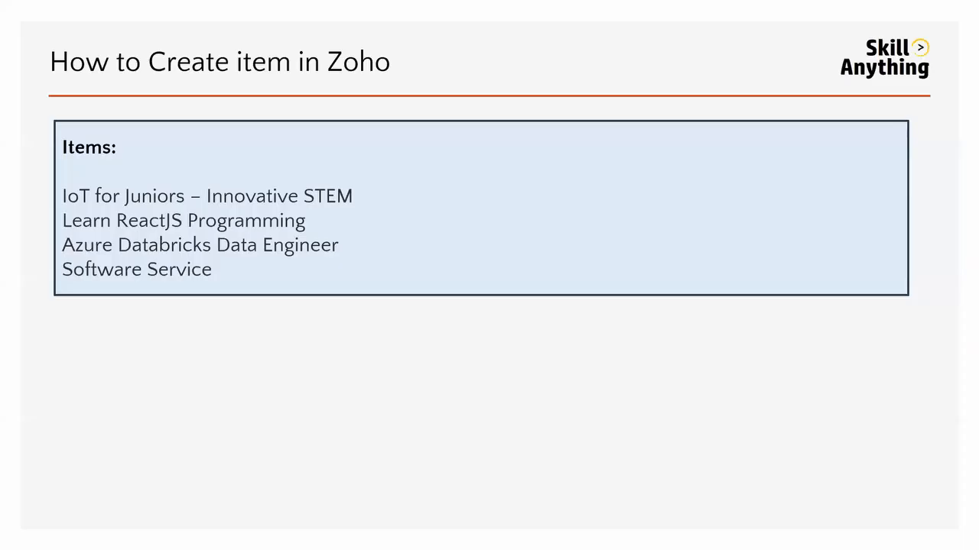
Name the service item "IoT for Junior- Innovative STEM".
{"action": "type", "text": "Io"}
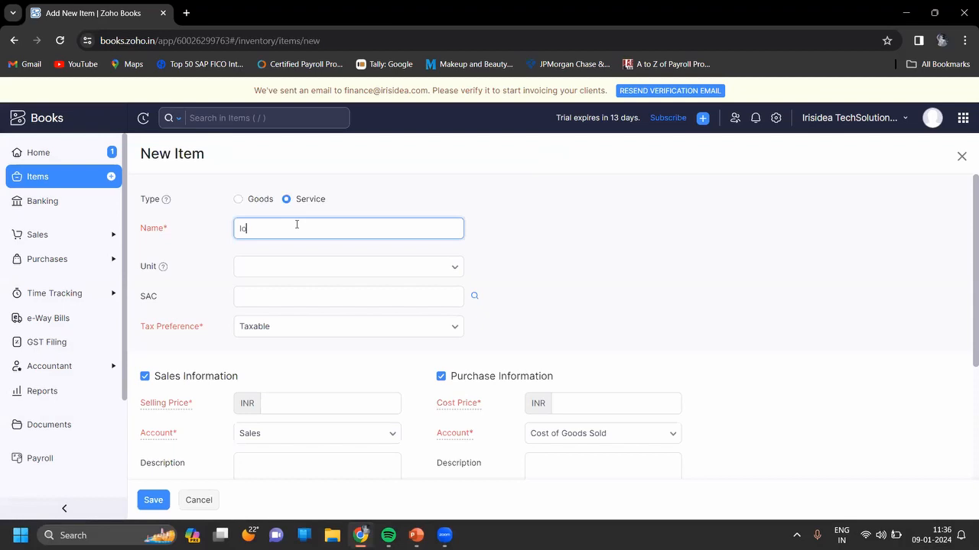
{"action": "type", "text": "T Junior"}
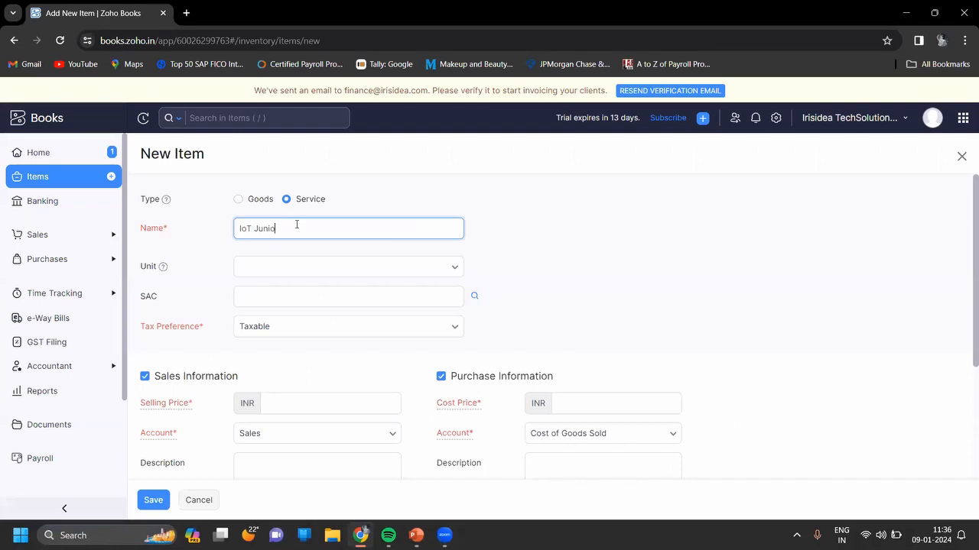
{"action": "key", "text": "BackSpace"}
{"action": "key", "text": "BackSpace"}
{"action": "key", "text": "BackSpace"}
{"action": "key", "text": "BackSpace"}
{"action": "key", "text": "BackSpace"}
{"action": "type", "text": "for Junior- In"}
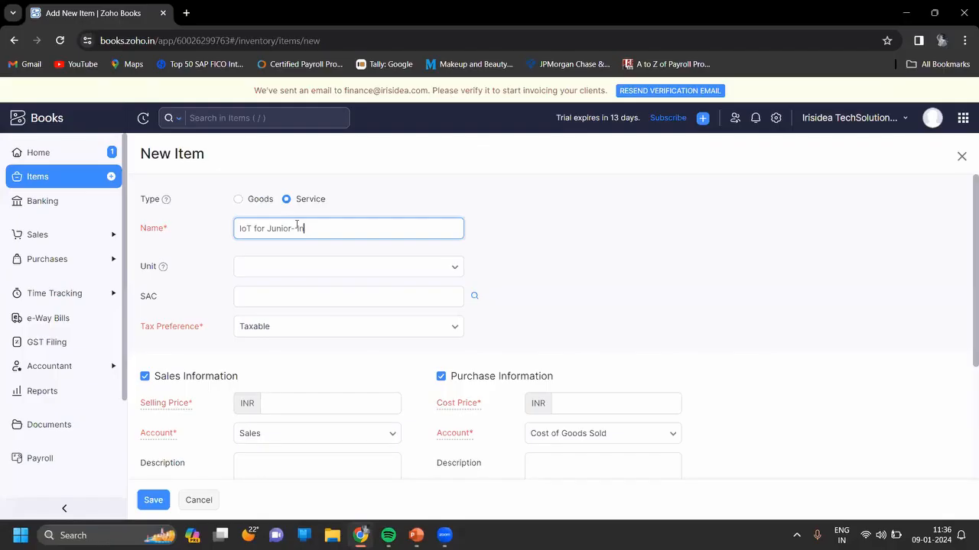
{"action": "type", "text": "novatio"}
{"action": "key", "text": "BackSpace"}
{"action": "type", "text": "ve STEM"}
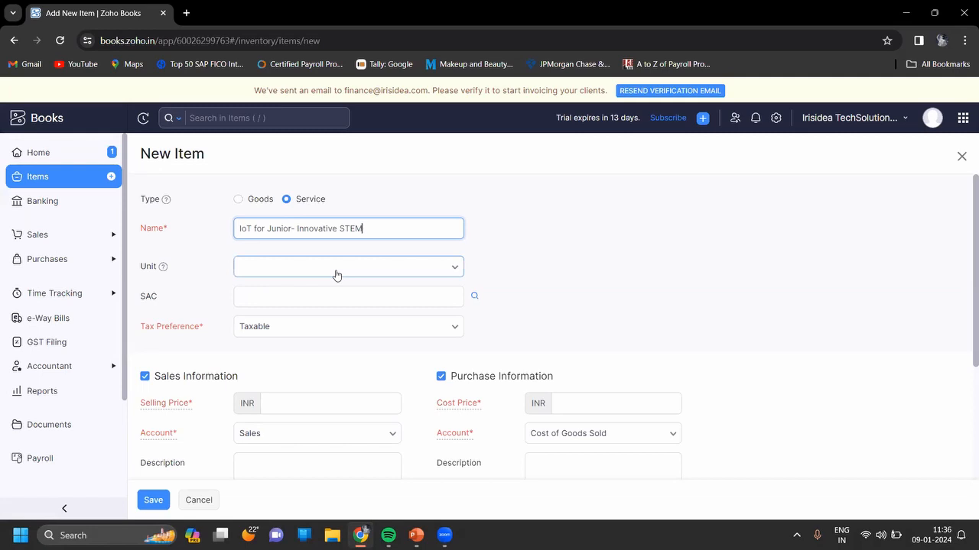
Look up the SAC for education and assign code 9992, Education services, to the item.
{"action": "left_click", "coordinate": [475, 296]}
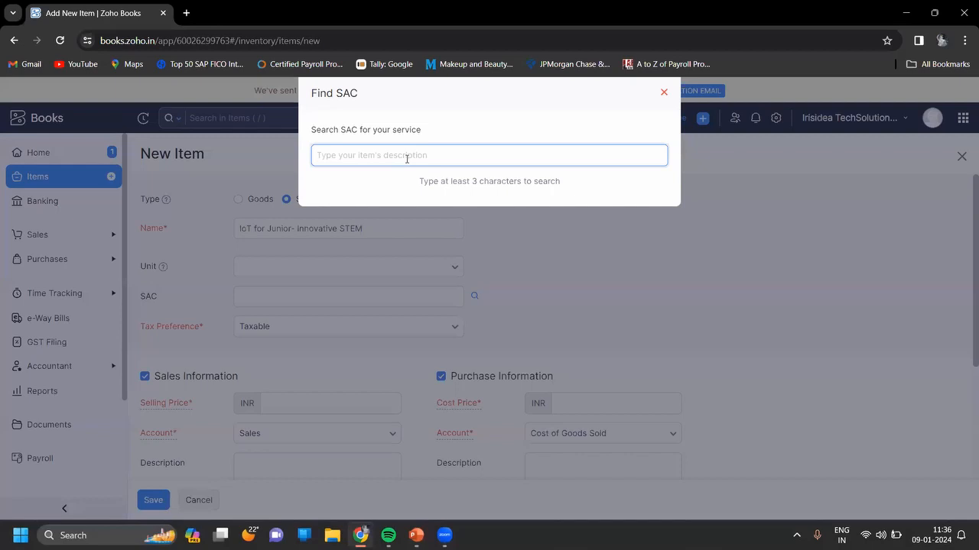
{"action": "type", "text": "Educat"}
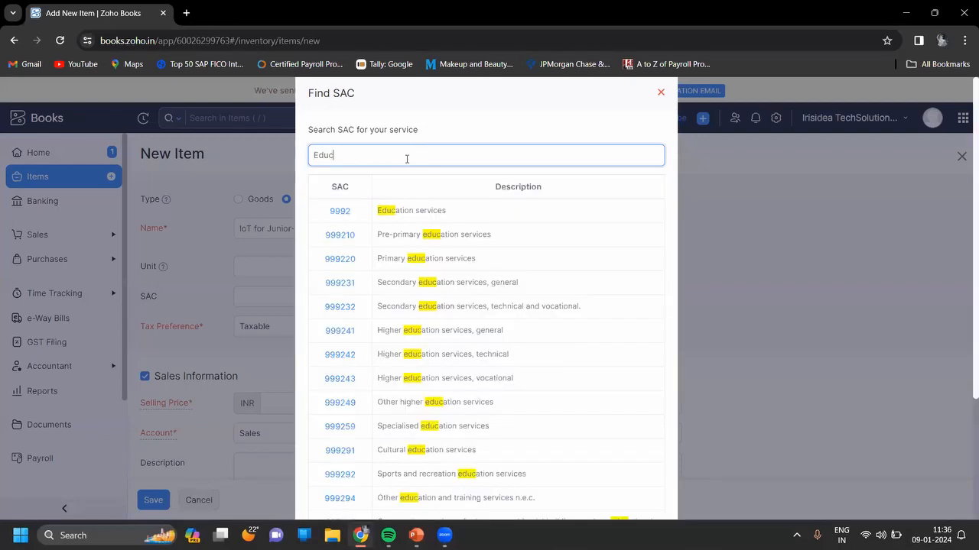
{"action": "left_click", "coordinate": [407, 211]}
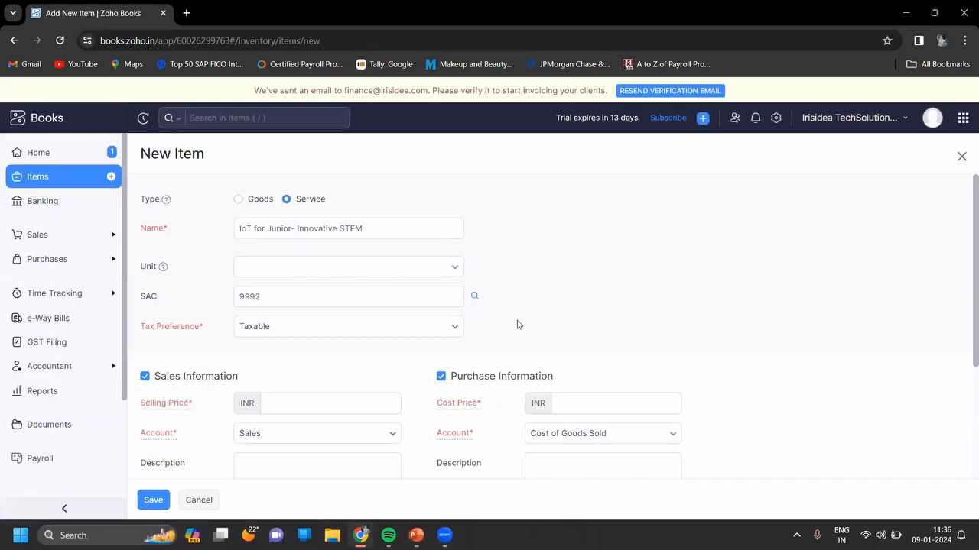
Exclude purchase information from the service item.
{"action": "scroll", "coordinate": [517, 325], "scroll_direction": "down", "scroll_amount": 2}
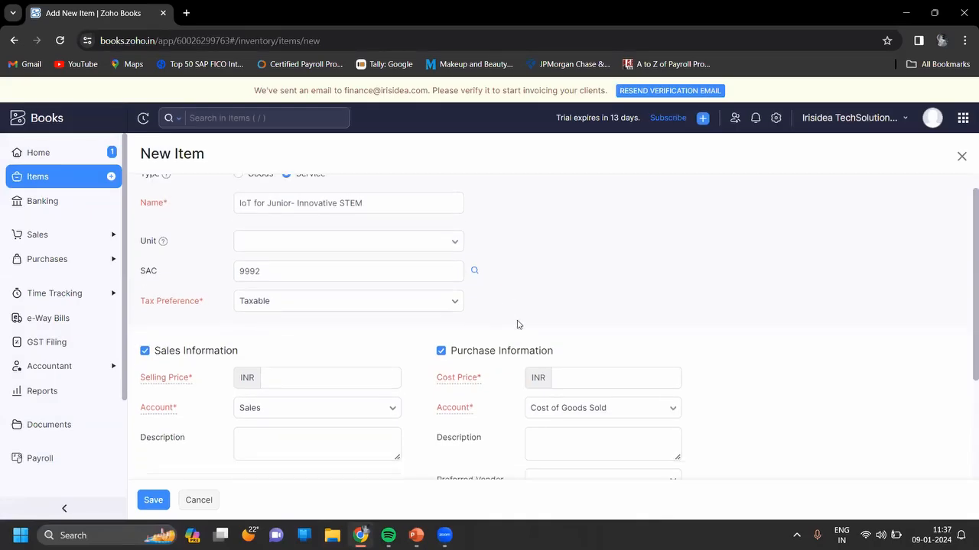
{"action": "left_click", "coordinate": [455, 204]}
{"action": "left_click", "coordinate": [454, 205]}
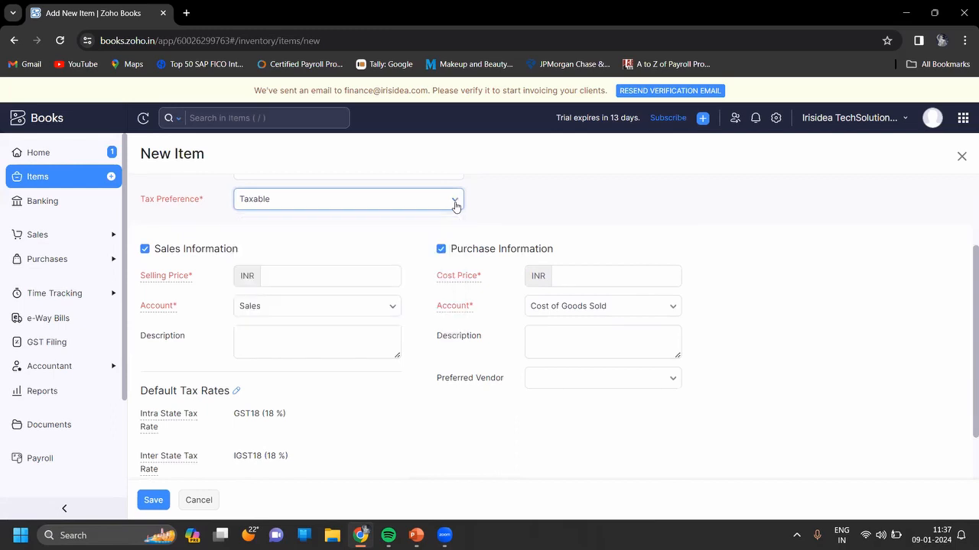
{"action": "left_click", "coordinate": [443, 250]}
{"action": "left_click", "coordinate": [442, 250]}
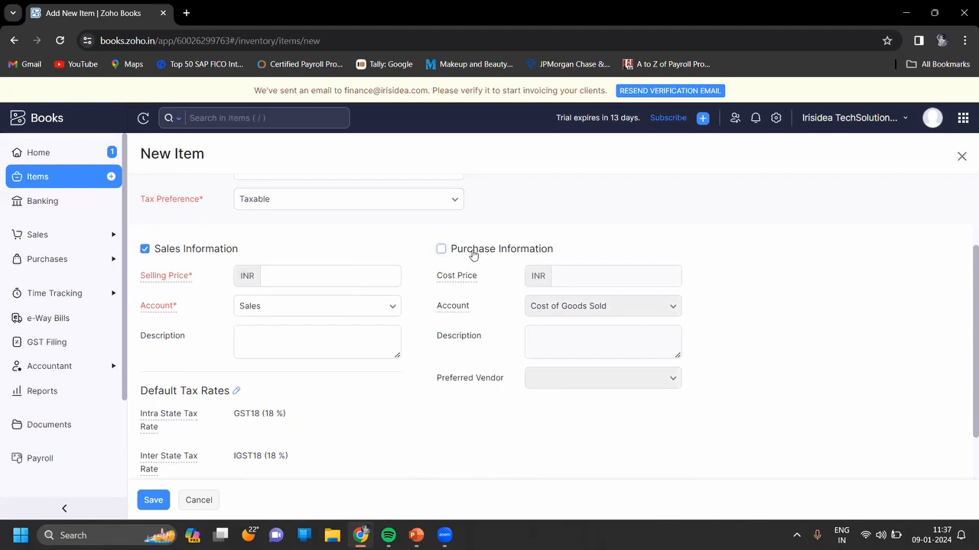
Set the service item's selling price to INR 5000 and save the item.
{"action": "left_click", "coordinate": [357, 274]}
{"action": "type", "text": "1"}
{"action": "key", "text": "BackSpace"}
{"action": "type", "text": "5000"}
{"action": "left_click", "coordinate": [387, 423]}
{"action": "scroll", "coordinate": [388, 425], "scroll_direction": "down", "scroll_amount": 1}
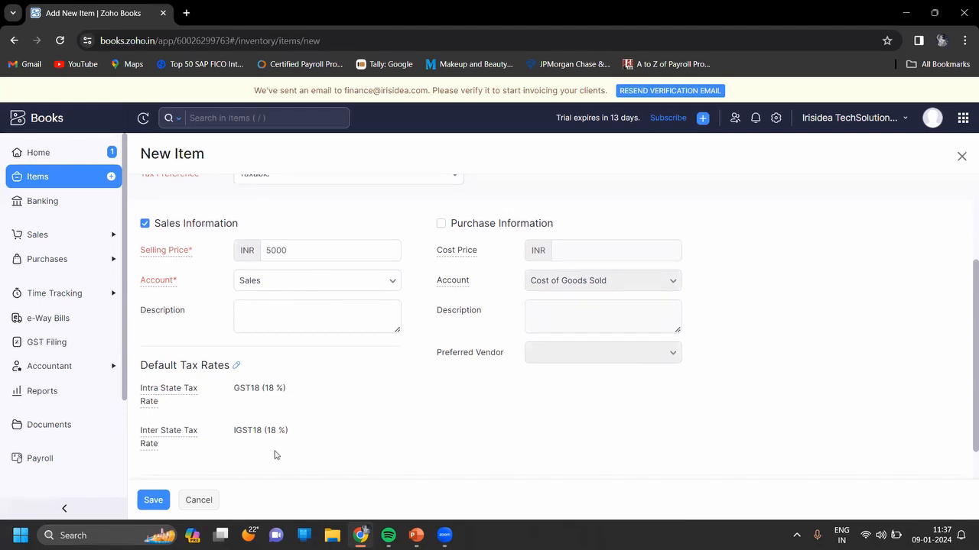
{"action": "left_click", "coordinate": [155, 500]}
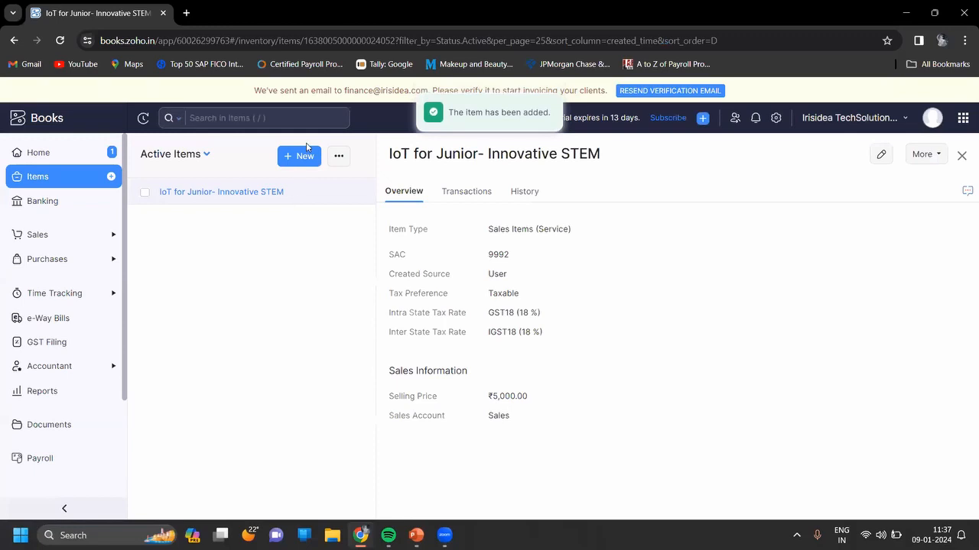
Start another new item of type Goods named "Fan" with pcs as its unit.
{"action": "left_click", "coordinate": [307, 154]}
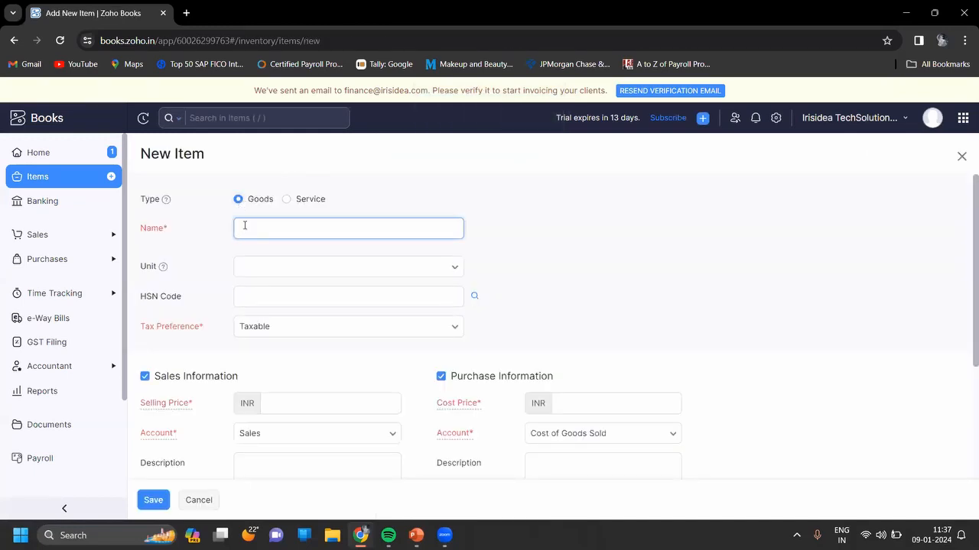
{"action": "type", "text": "Fan"}
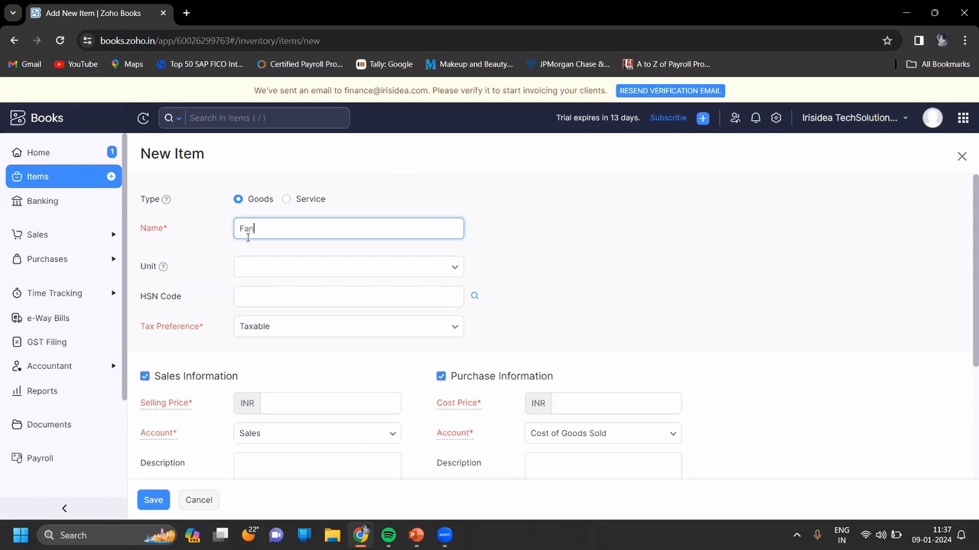
{"action": "left_click", "coordinate": [308, 277]}
{"action": "type", "text": "pcs"}
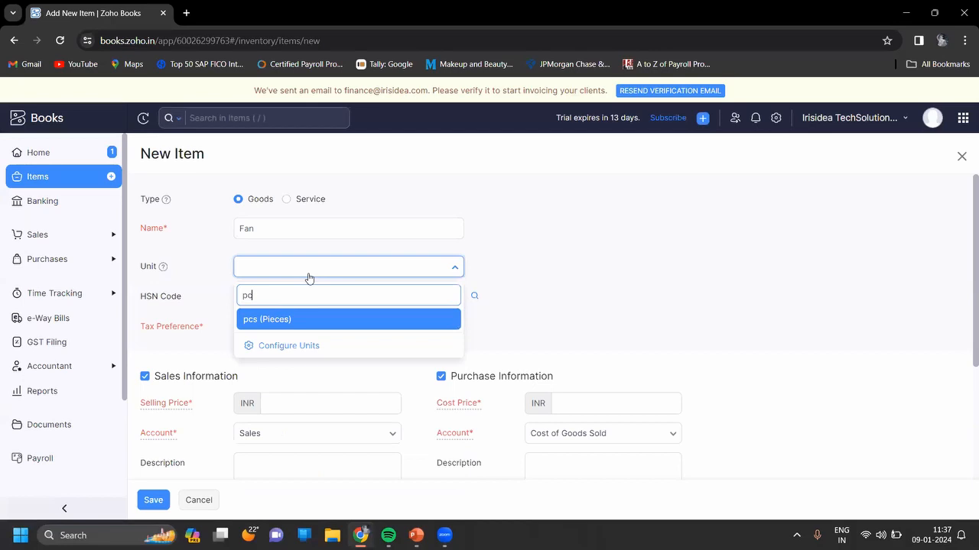
{"action": "left_click", "coordinate": [289, 320]}
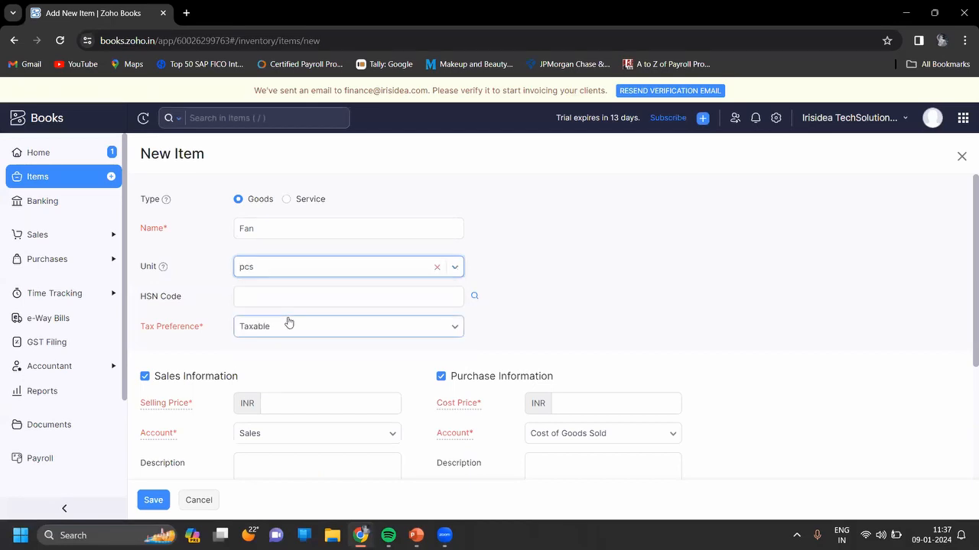
Look up the HSN code for "Fan" and assign code 8414 to the item.
{"action": "left_click", "coordinate": [472, 299]}
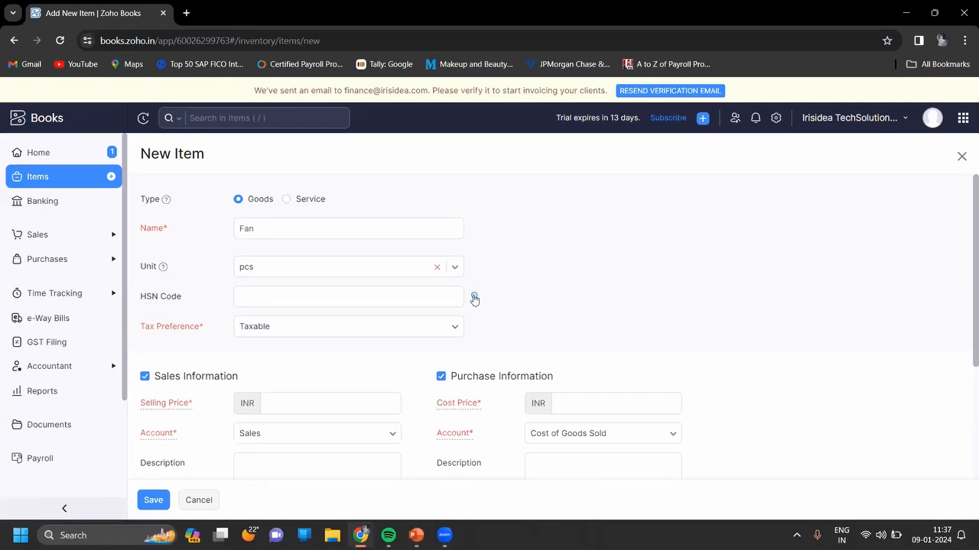
{"action": "left_click", "coordinate": [474, 299]}
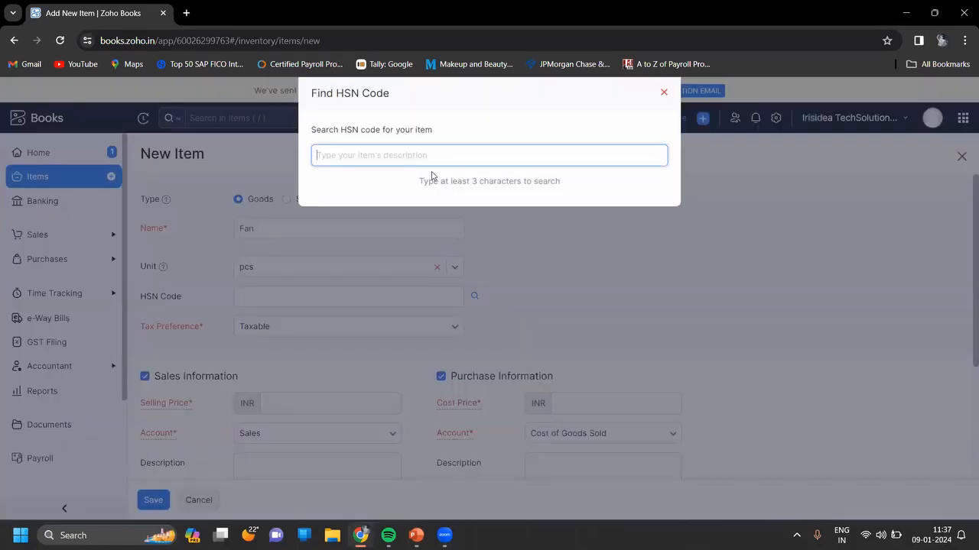
{"action": "type", "text": "Fan"}
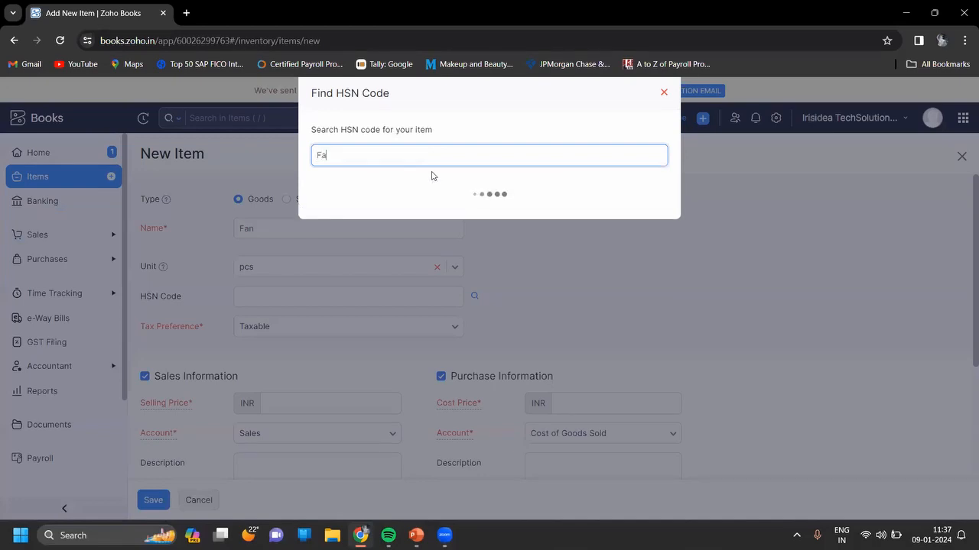
{"action": "left_click", "coordinate": [427, 218]}
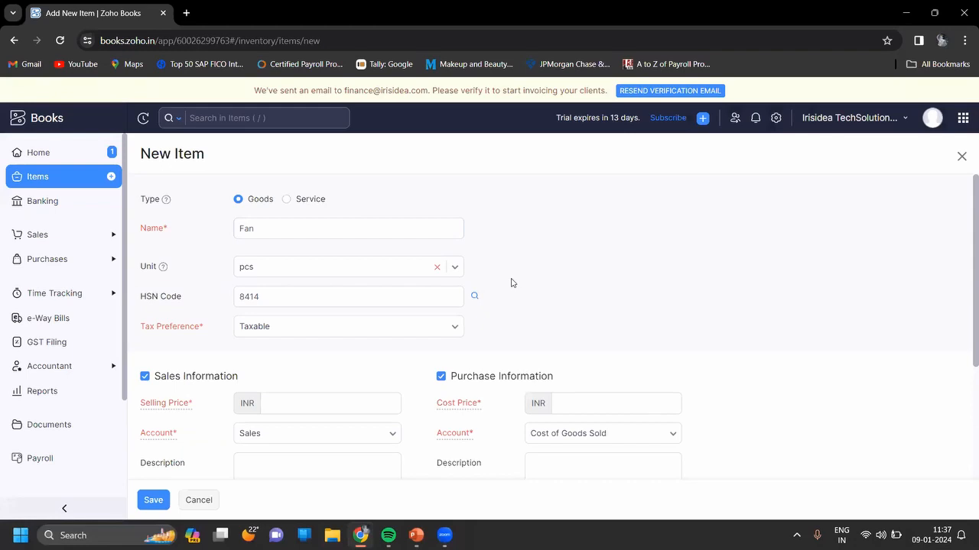
Make Fan a purchase-only item without sales information, with a cost price of INR 500, and save it.
{"action": "scroll", "coordinate": [511, 283], "scroll_direction": "down", "scroll_amount": 3}
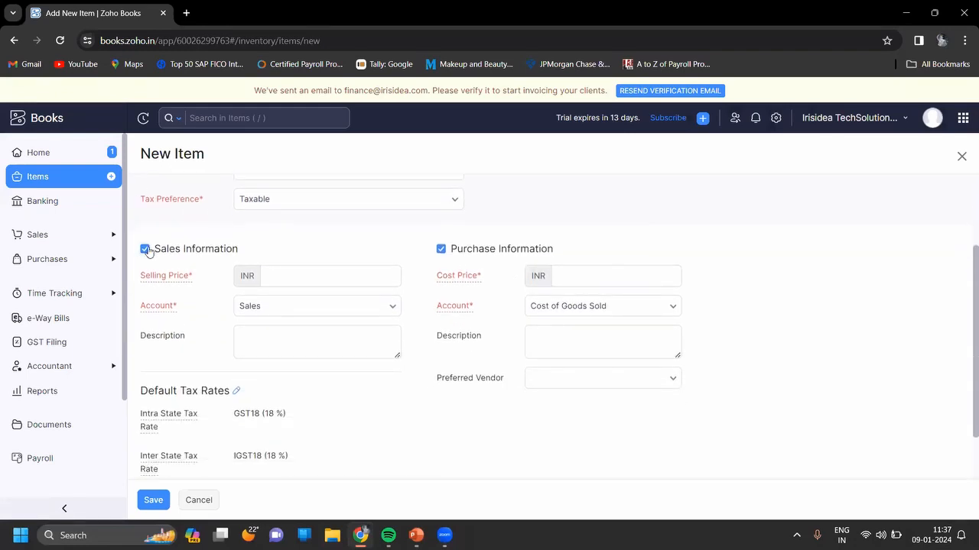
{"action": "left_click", "coordinate": [145, 250]}
{"action": "left_click", "coordinate": [607, 284]}
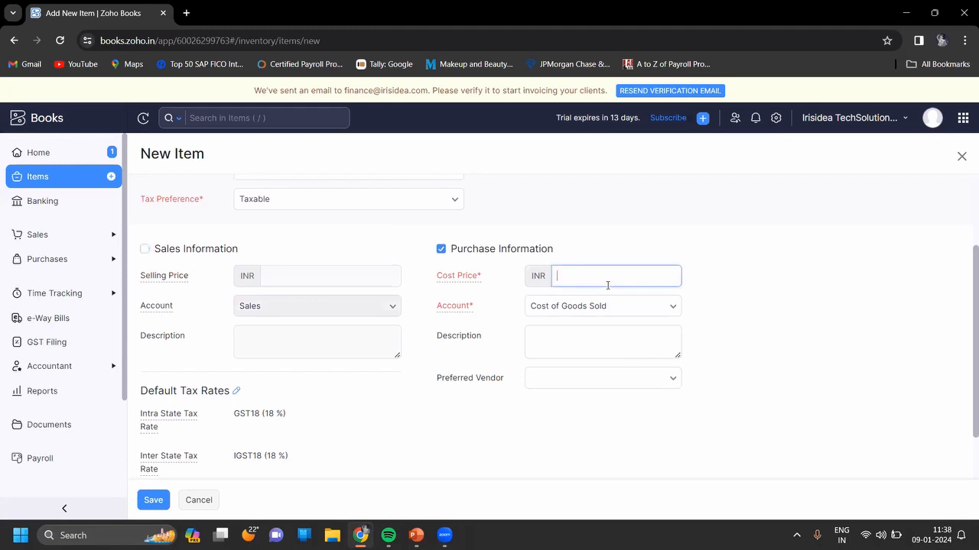
{"action": "type", "text": "500"}
{"action": "left_click", "coordinate": [505, 420]}
{"action": "scroll", "coordinate": [505, 420], "scroll_direction": "down", "scroll_amount": 1}
{"action": "left_click", "coordinate": [159, 499]}
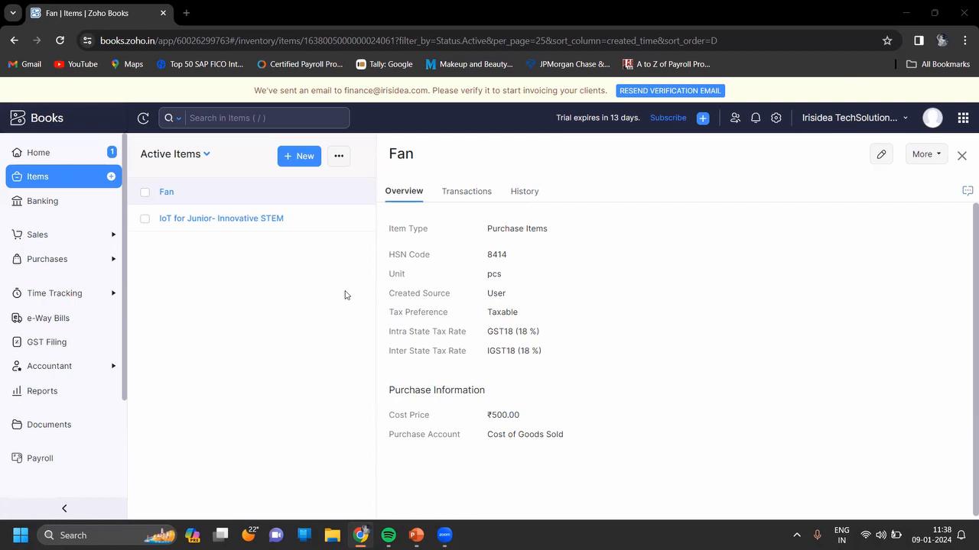
Open the item import page, review its file, duplicate handling and encoding options, and return to the items list.
{"action": "left_click", "coordinate": [346, 162]}
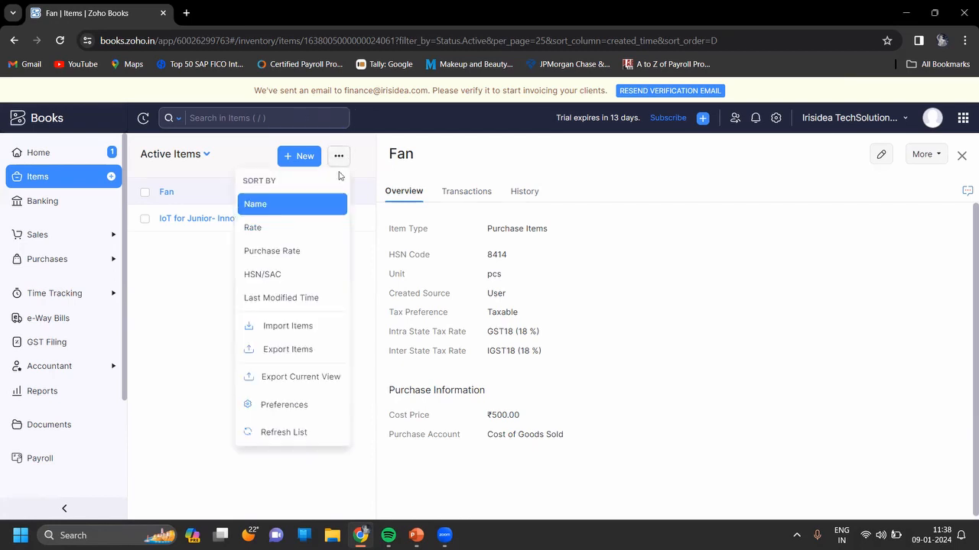
{"action": "left_click", "coordinate": [222, 274]}
{"action": "left_click", "coordinate": [343, 157]}
{"action": "left_click", "coordinate": [297, 327]}
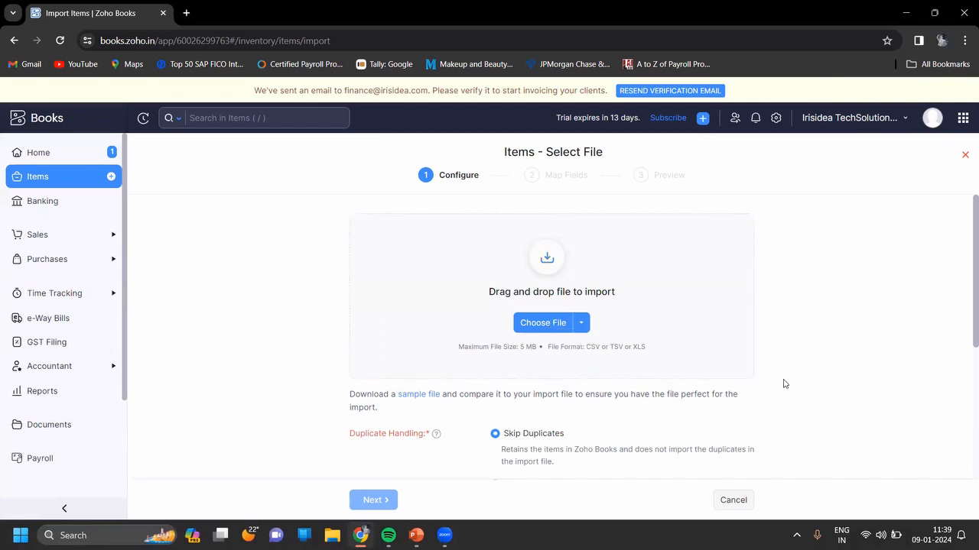
{"action": "scroll", "coordinate": [784, 383], "scroll_direction": "down", "scroll_amount": 1}
{"action": "scroll", "coordinate": [784, 384], "scroll_direction": "down", "scroll_amount": 5}
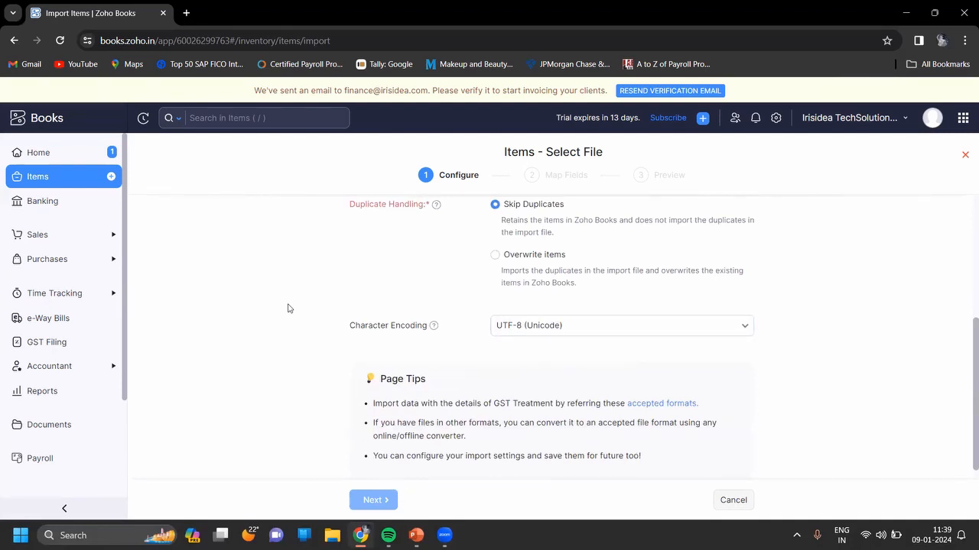
{"action": "left_click", "coordinate": [59, 187]}
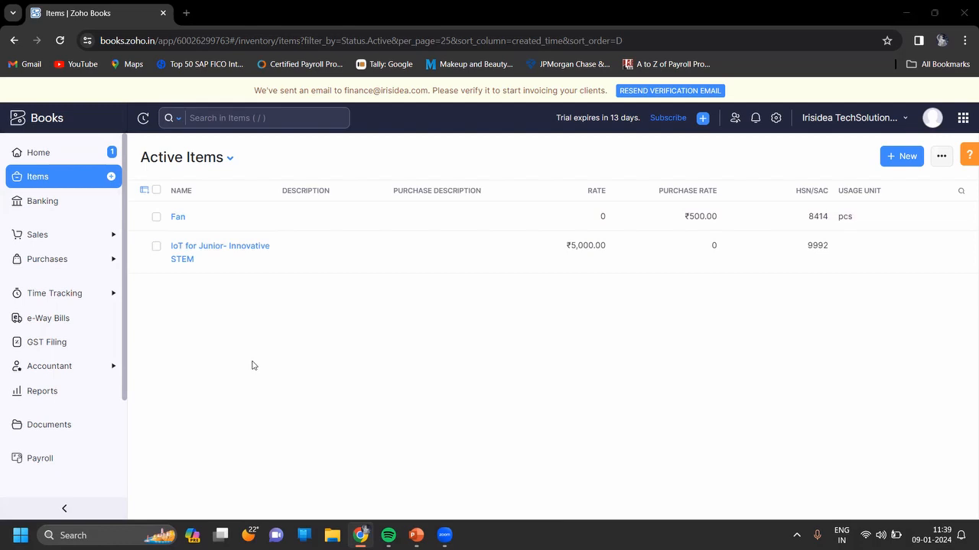
{"action": "key", "text": "alt+Tab"}
{"action": "key", "text": "alt+Tab"}
{"action": "key", "text": "alt+Tab"}
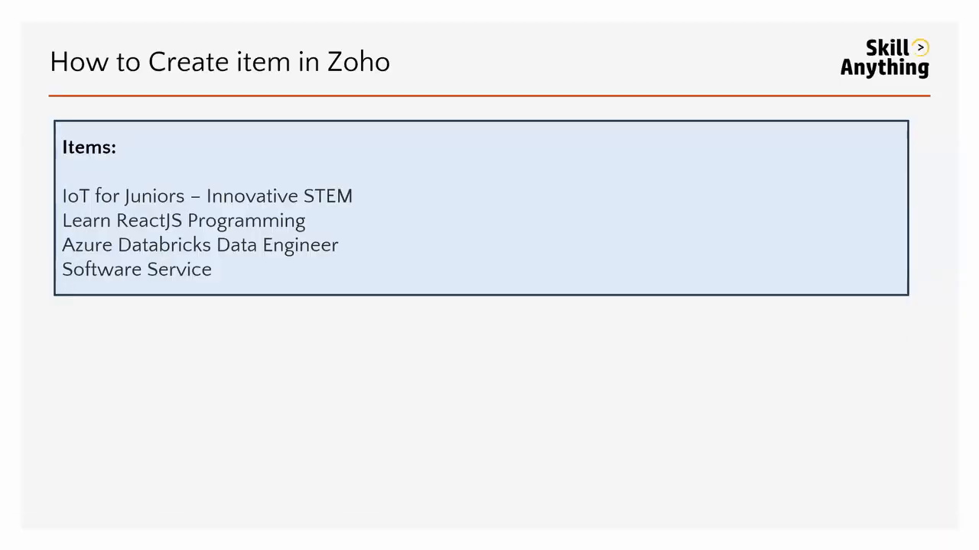
{"action": "key", "text": "Right"}
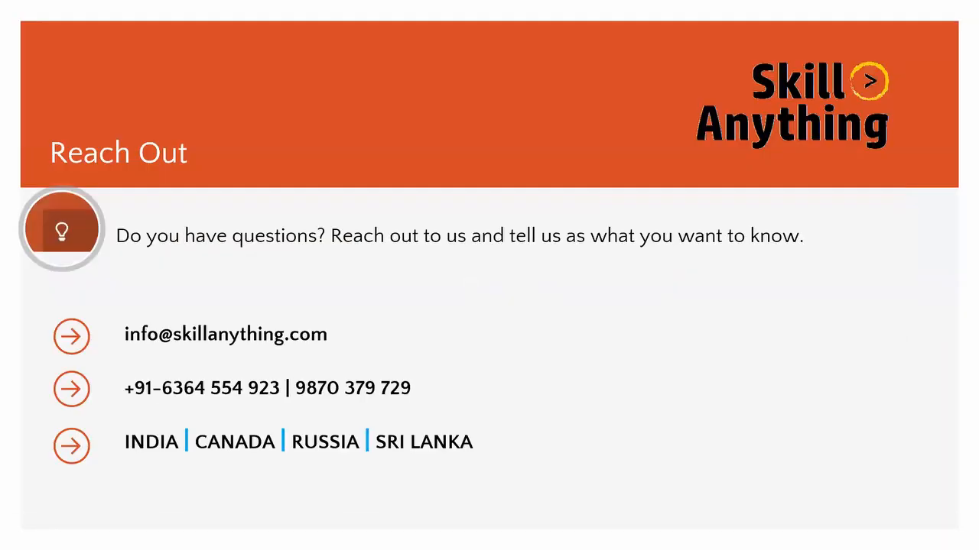